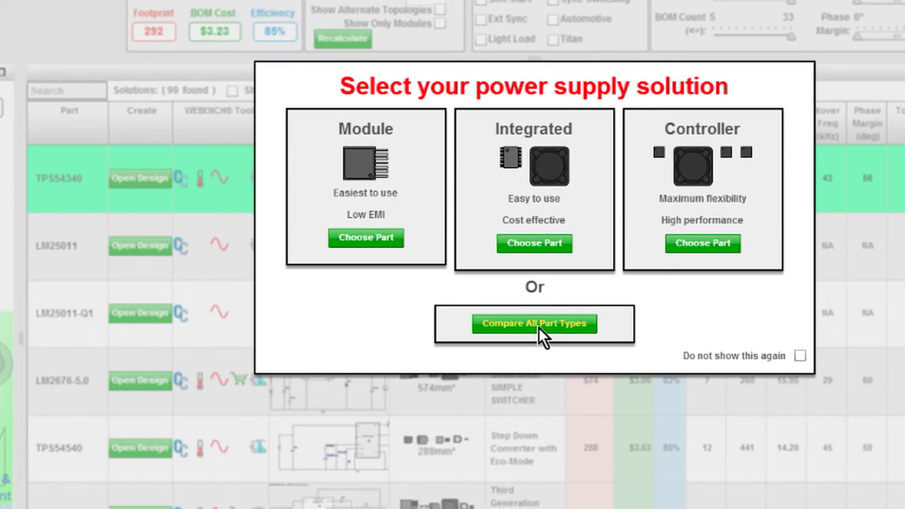
Compare all part types, sort the solutions by ascending BOM footprint, and select the LM46002.
{"action": "left_click", "coordinate": [538, 325]}
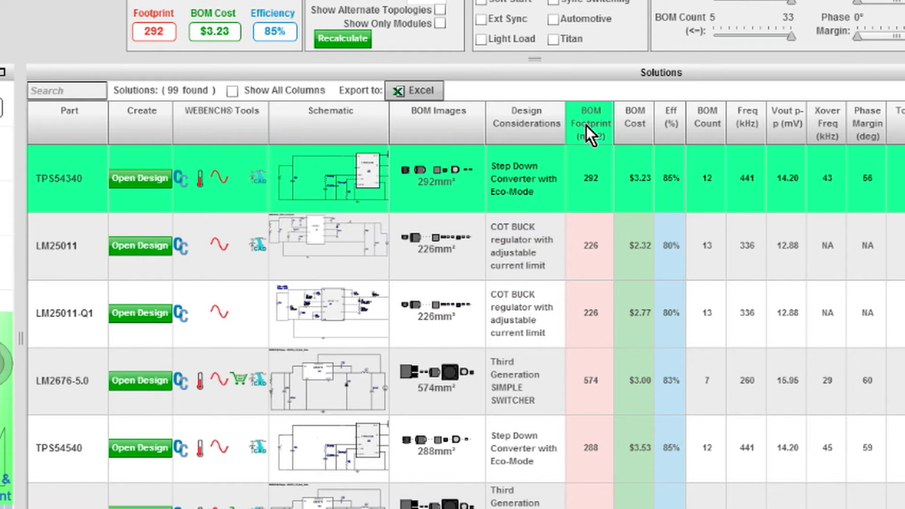
{"action": "left_click", "coordinate": [588, 126]}
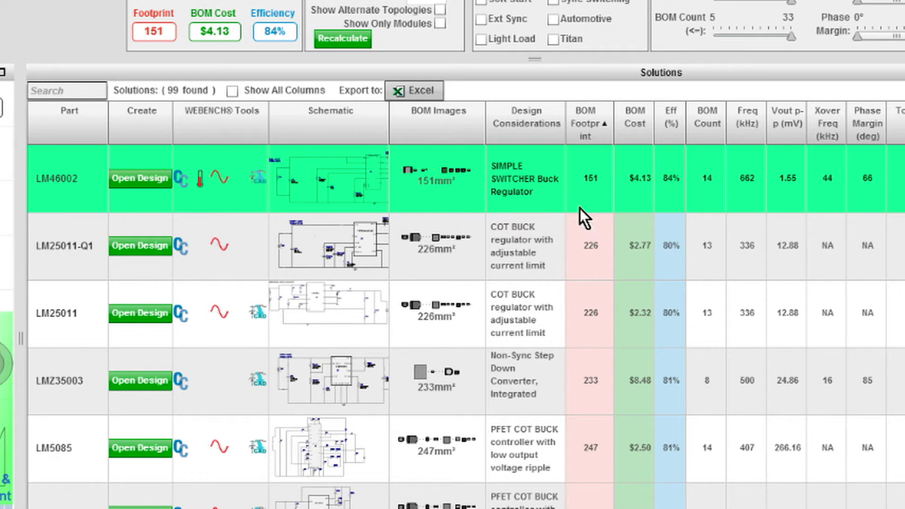
{"action": "left_click", "coordinate": [448, 201]}
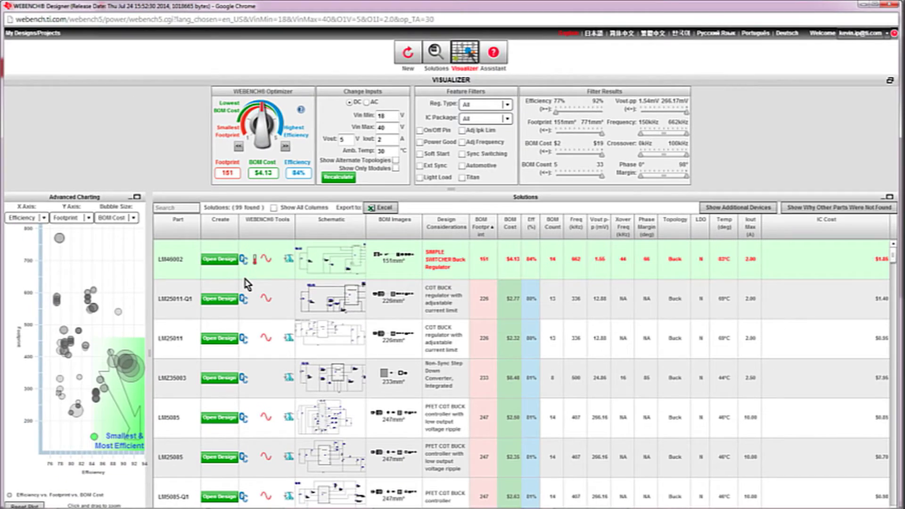
{"action": "left_click", "coordinate": [170, 245]}
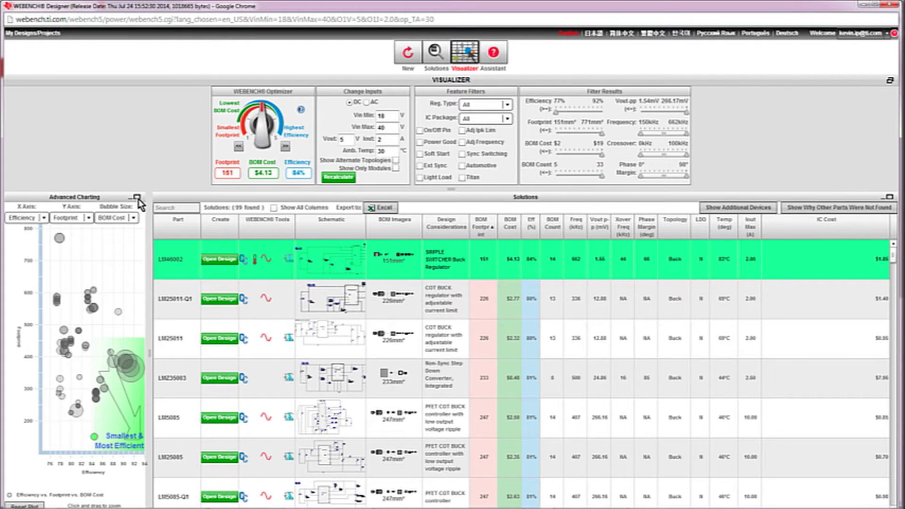
Enlarge the Advanced Charting plot and zoom in on its Smallest & Most Efficient region.
{"action": "left_click", "coordinate": [137, 197]}
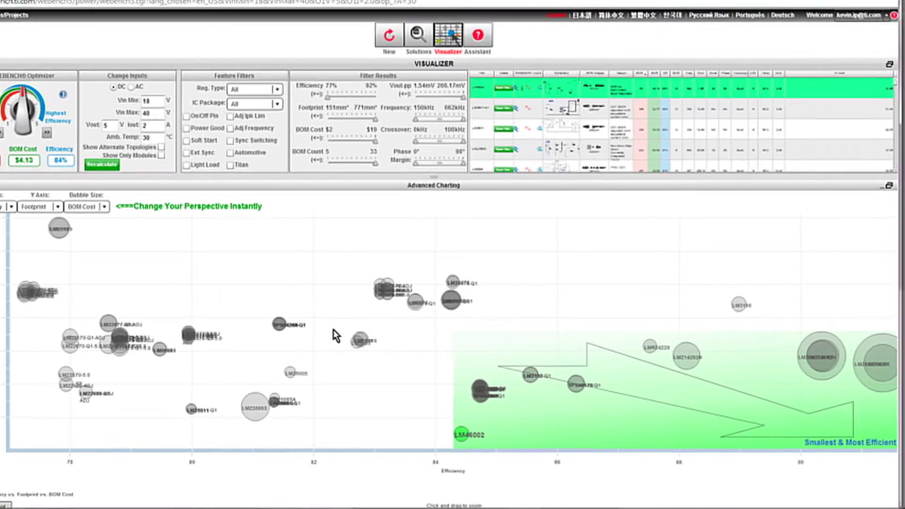
{"action": "mouse_move", "coordinate": [378, 347]}
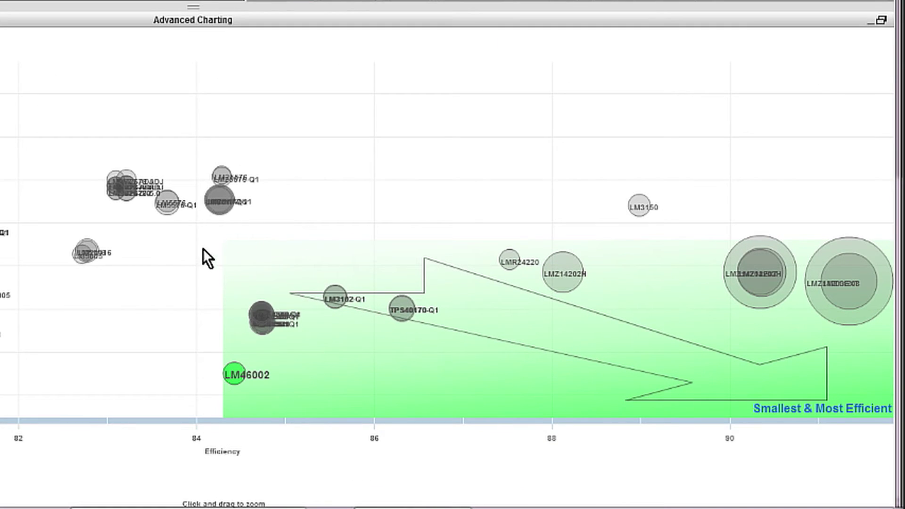
{"action": "left_click_drag", "start_coordinate": [199, 236], "coordinate": [862, 397]}
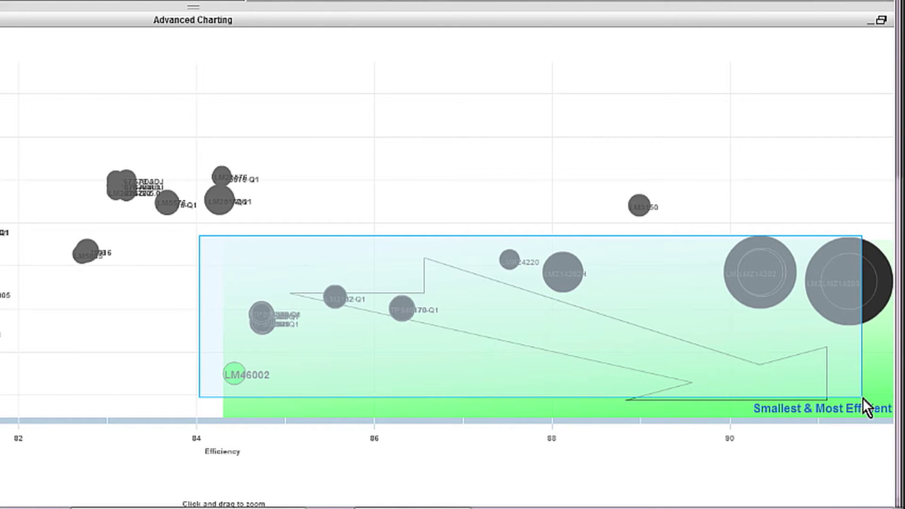
{"action": "left_click_drag", "start_coordinate": [863, 398], "coordinate": [863, 398]}
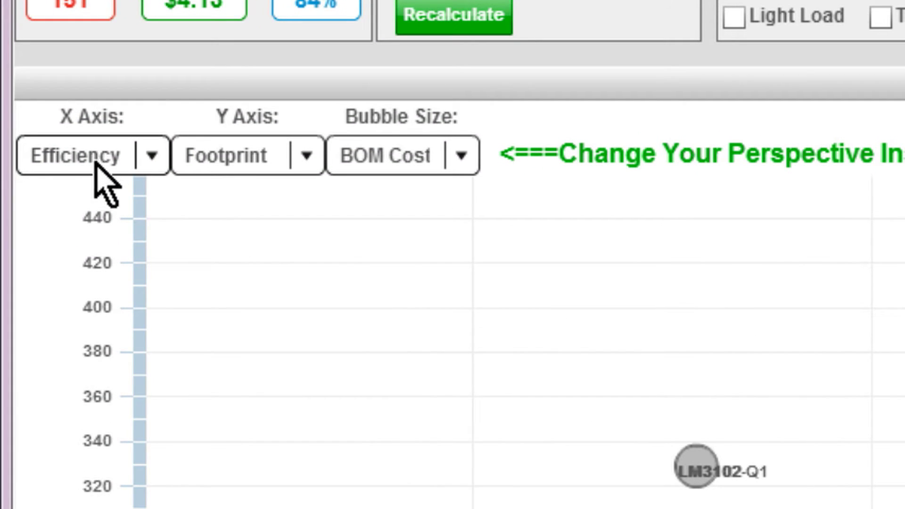
Set the chart's X axis to Footprint and its Y axis to Efficiency.
{"action": "left_click", "coordinate": [96, 162]}
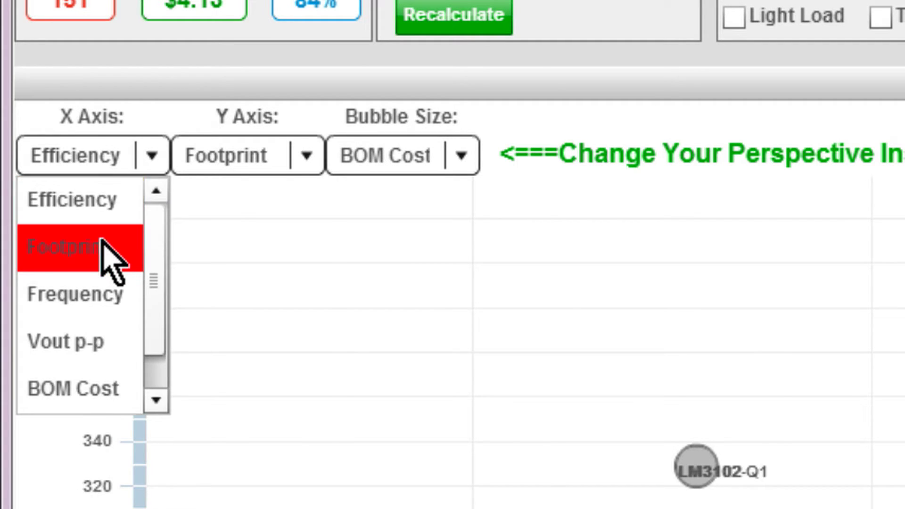
{"action": "left_click", "coordinate": [102, 243]}
{"action": "left_click", "coordinate": [296, 158]}
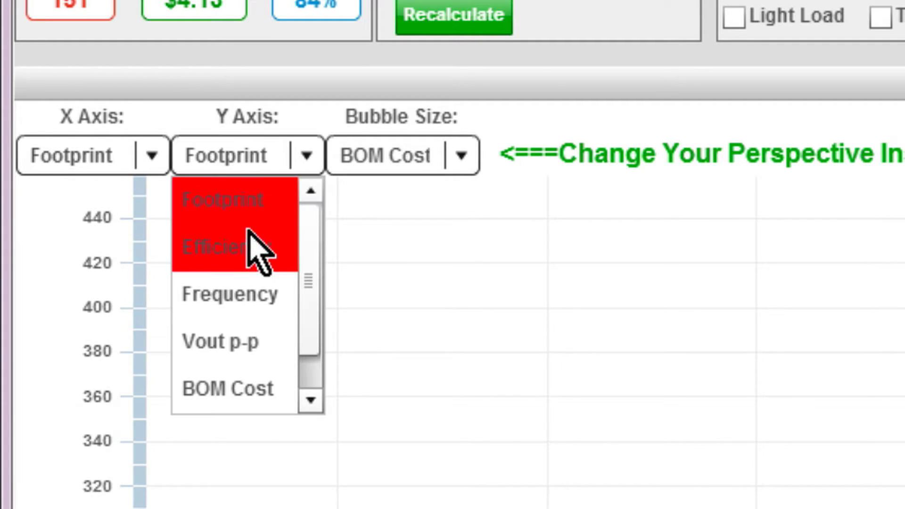
{"action": "left_click", "coordinate": [257, 264]}
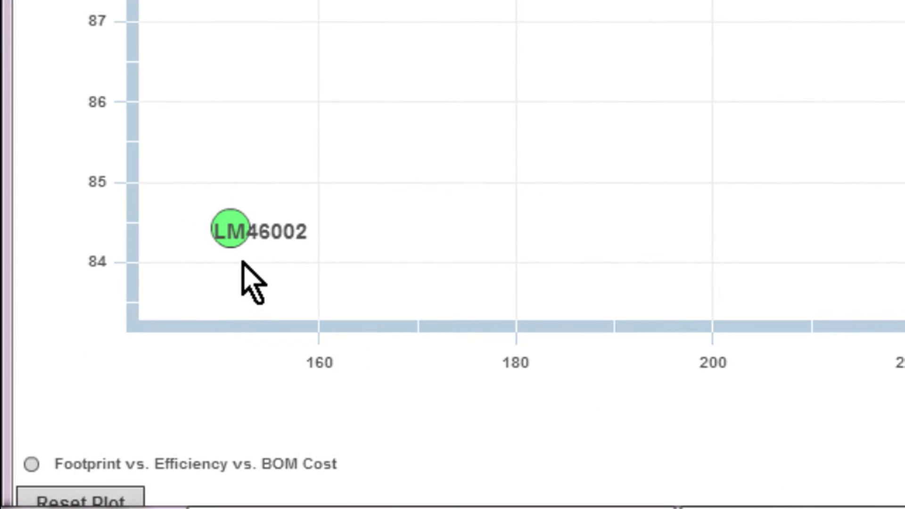
Return the Advanced Charting plot to its normal size and reset its zoom to cover all solutions.
{"action": "mouse_move", "coordinate": [88, 405]}
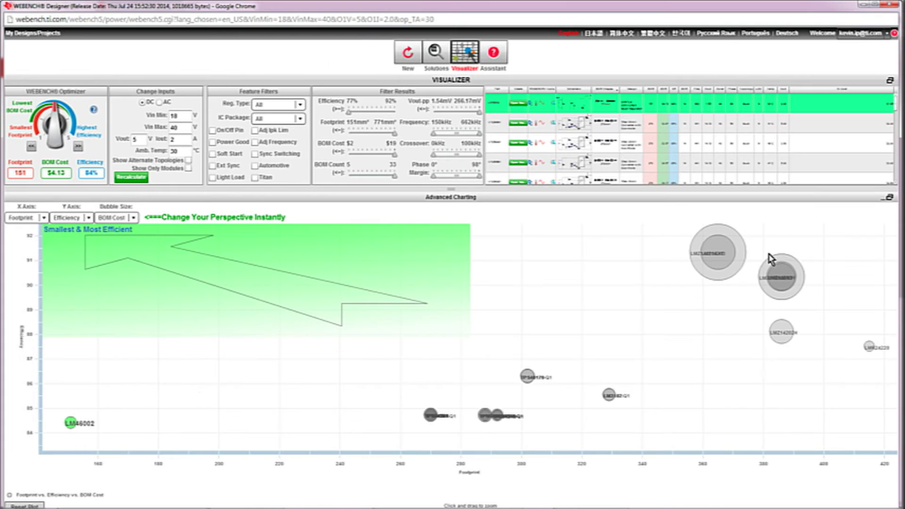
{"action": "left_click", "coordinate": [890, 202]}
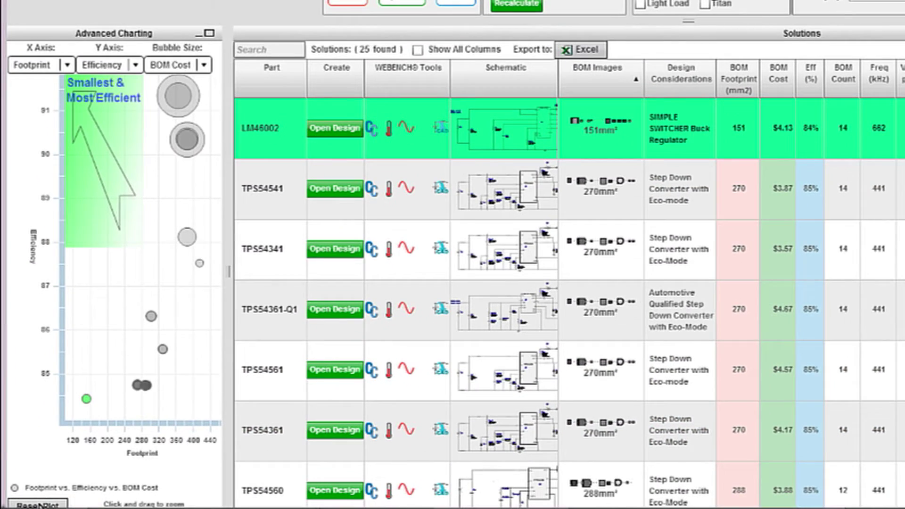
{"action": "left_click", "coordinate": [32, 504]}
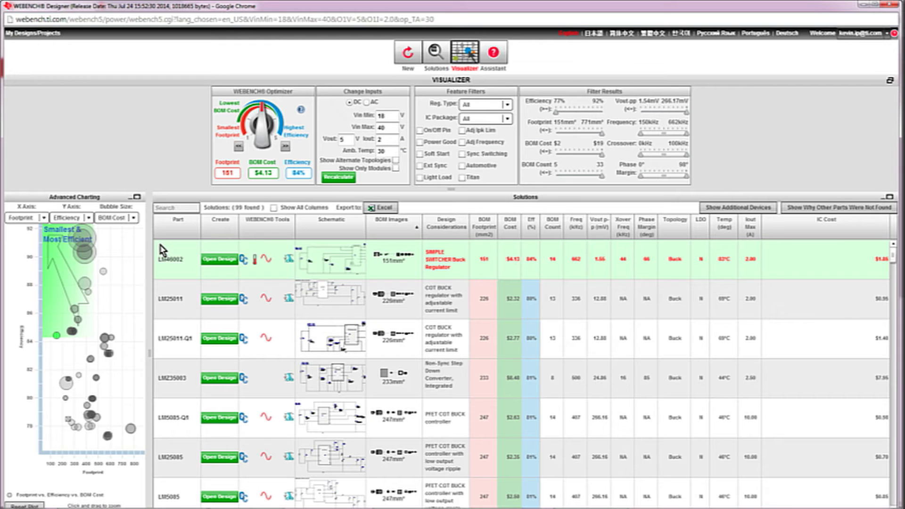
Open the LM46002 design and set its typical input voltage (VinTyp) to 24 V, dismissing the voltage notices.
{"action": "left_click", "coordinate": [225, 264]}
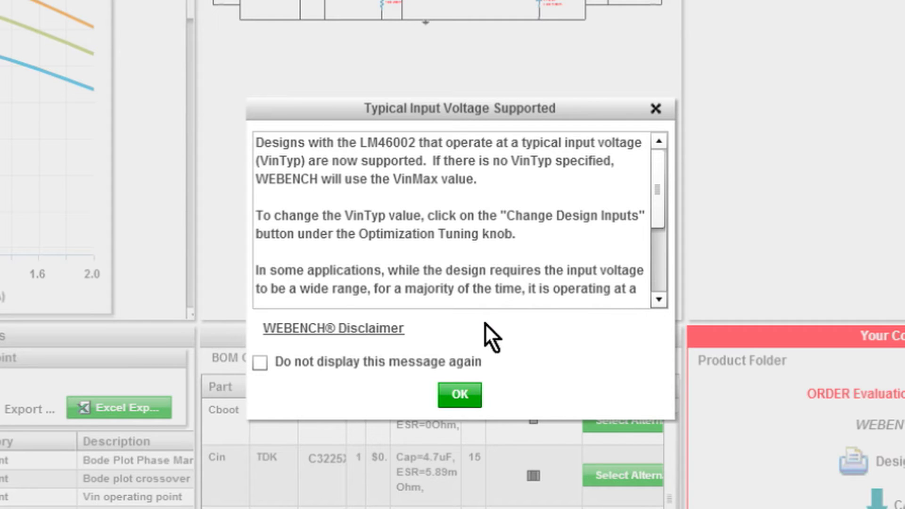
{"action": "left_click", "coordinate": [470, 395]}
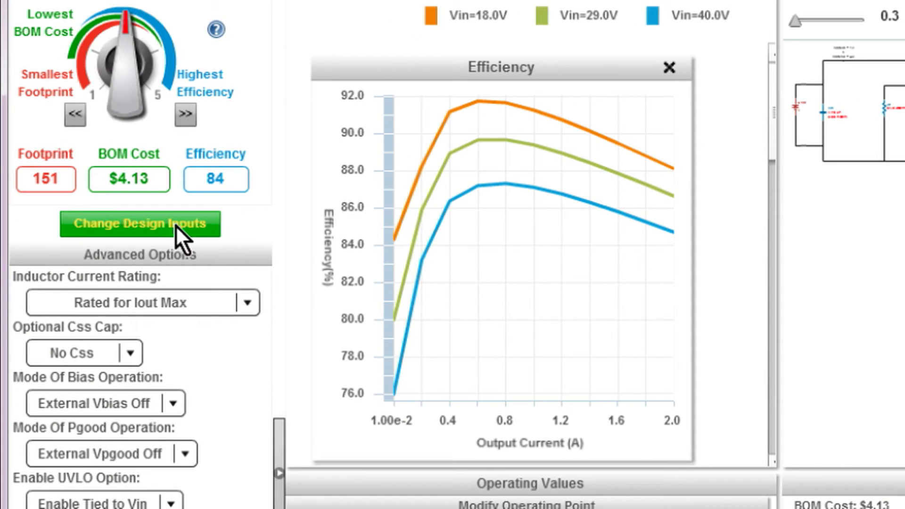
{"action": "left_click", "coordinate": [174, 225]}
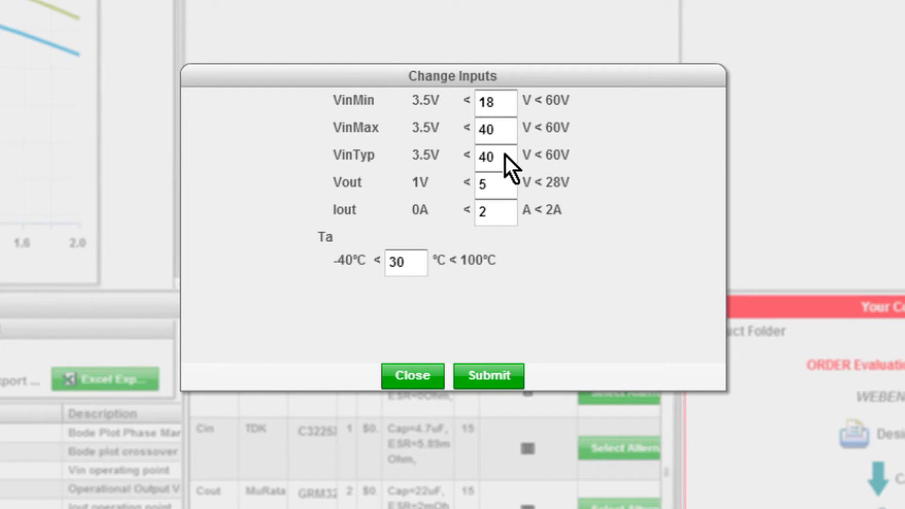
{"action": "left_click_drag", "start_coordinate": [492, 155], "coordinate": [476, 162]}
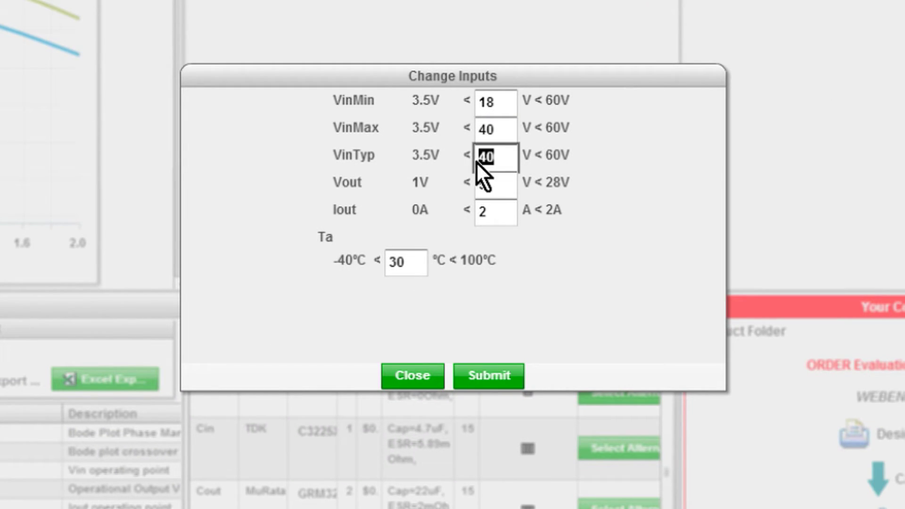
{"action": "type", "text": "24"}
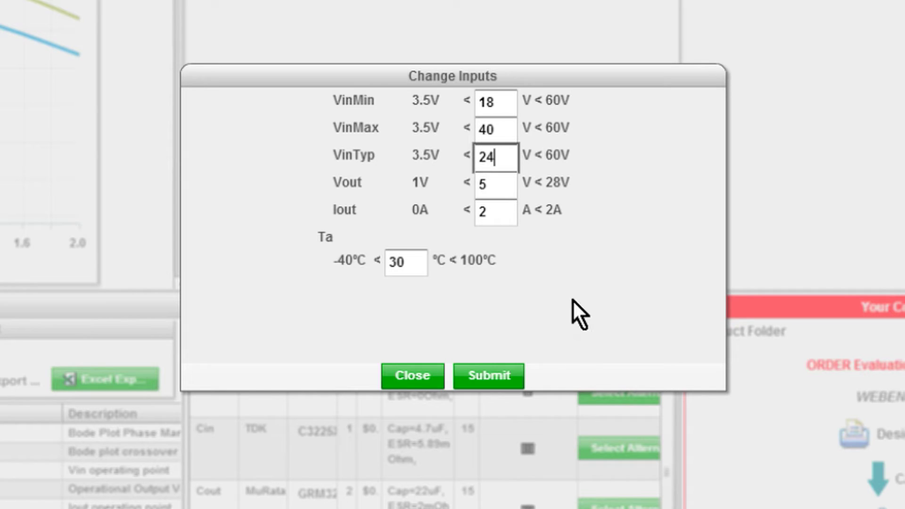
{"action": "left_click", "coordinate": [497, 379]}
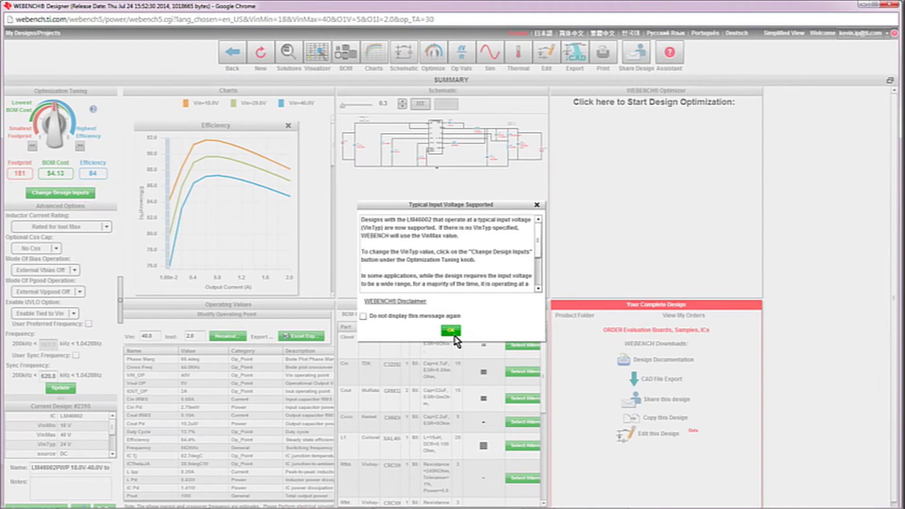
{"action": "left_click", "coordinate": [453, 333]}
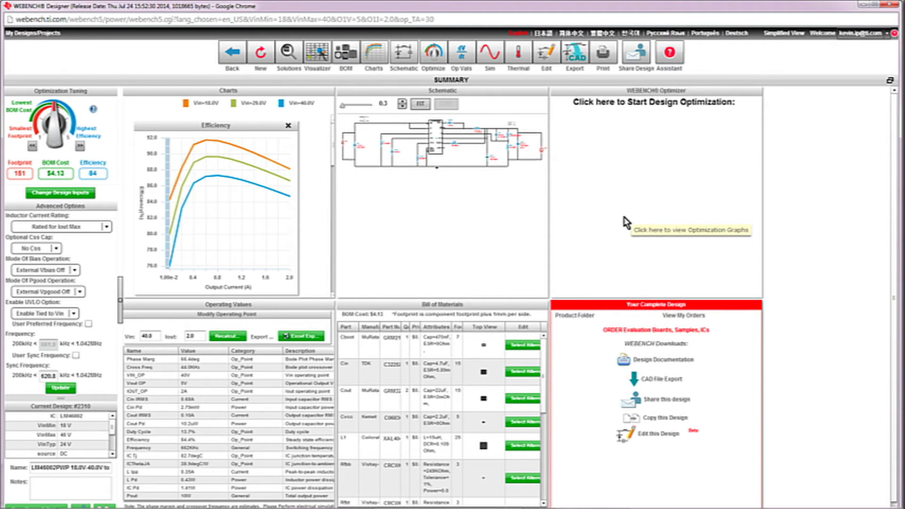
Run the WEBENCH Optimizer on the LM46002 design and return to the design summary.
{"action": "left_click", "coordinate": [626, 223]}
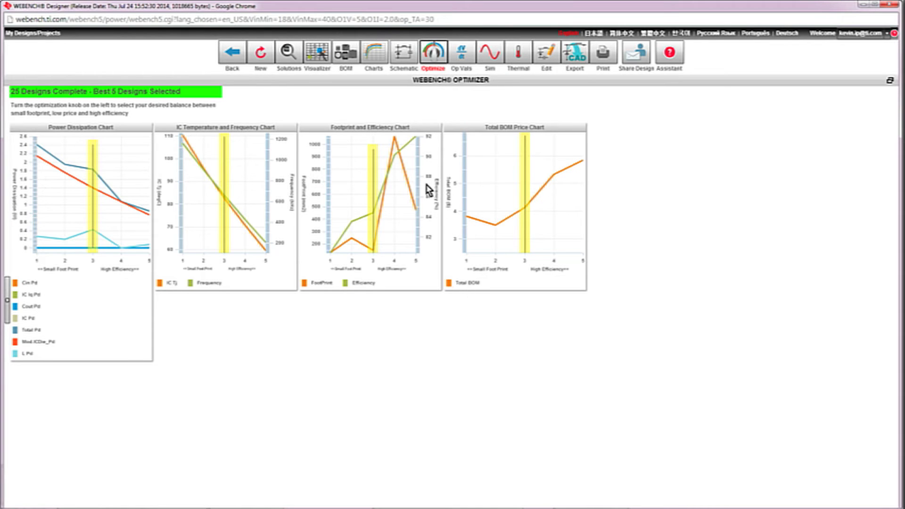
{"action": "left_click", "coordinate": [233, 56]}
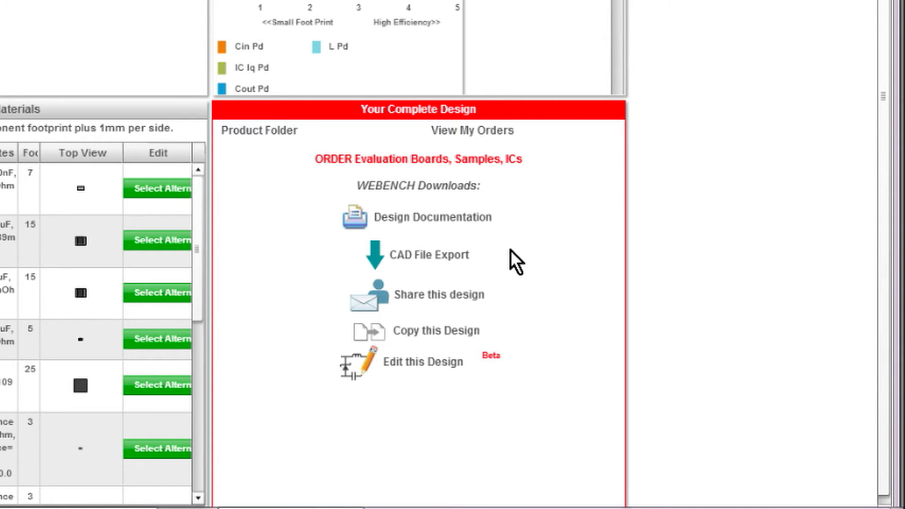
Export the board layout in Altium Designer format and save the zip file in the PCB Export folder.
{"action": "left_click", "coordinate": [456, 260]}
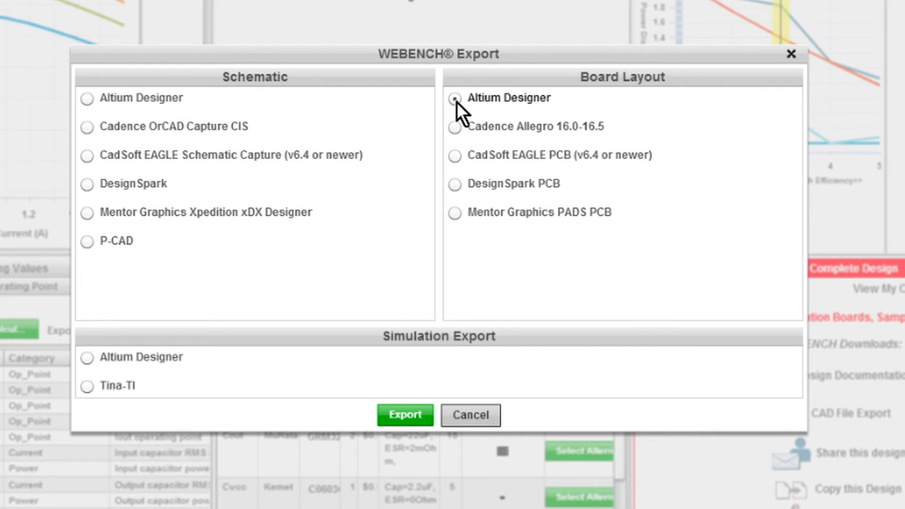
{"action": "left_click", "coordinate": [397, 417]}
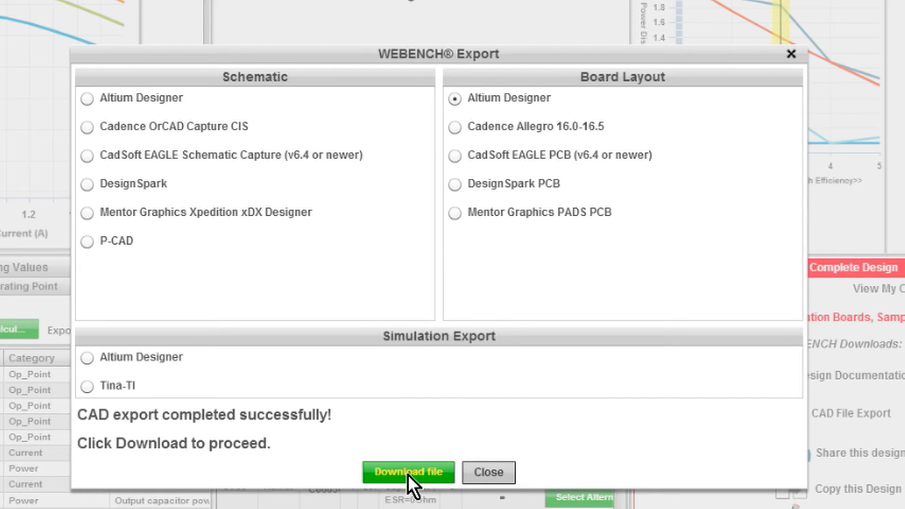
{"action": "left_click", "coordinate": [408, 474]}
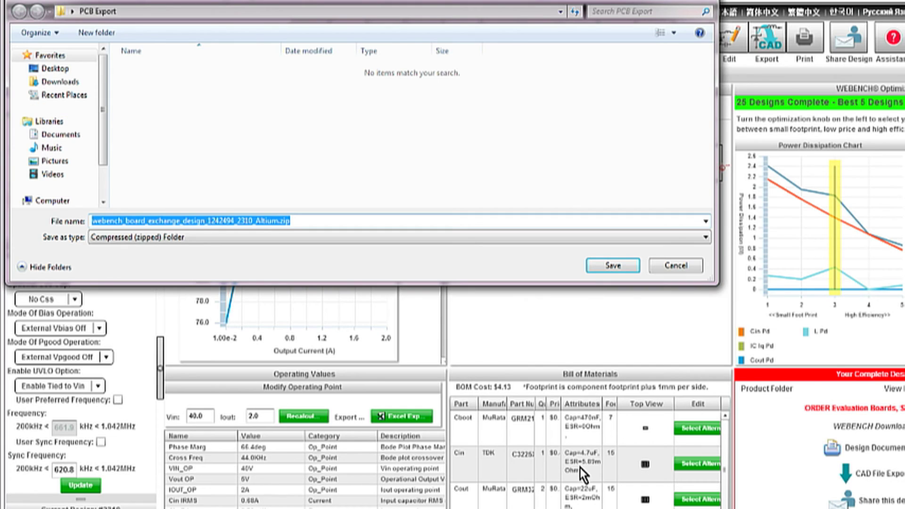
{"action": "left_click", "coordinate": [604, 265]}
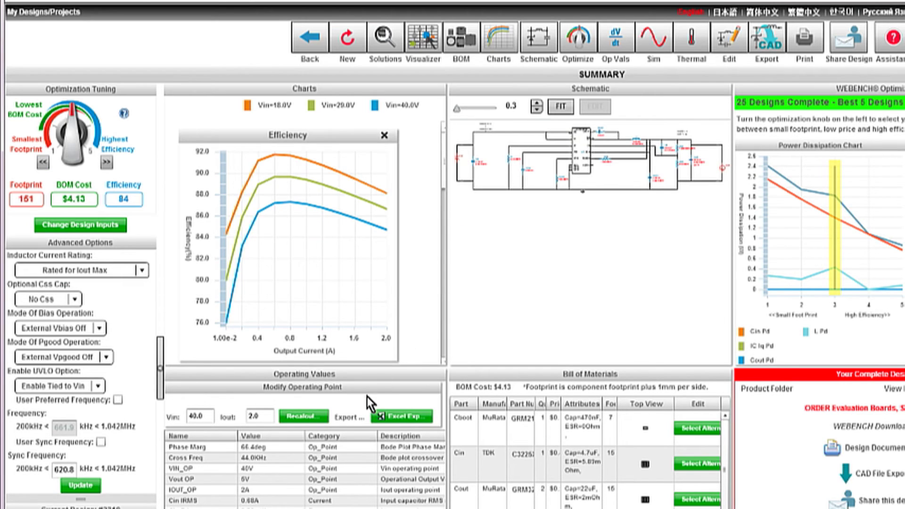
Switch to the PCB Export folder, open the board file inside the exported zip in Altium Designer, and show it in 3D.
{"action": "key", "text": "alt+Tab"}
{"action": "key", "text": "alt+Tab"}
{"action": "key", "text": "alt+Tab"}
{"action": "key", "text": "alt+Tab"}
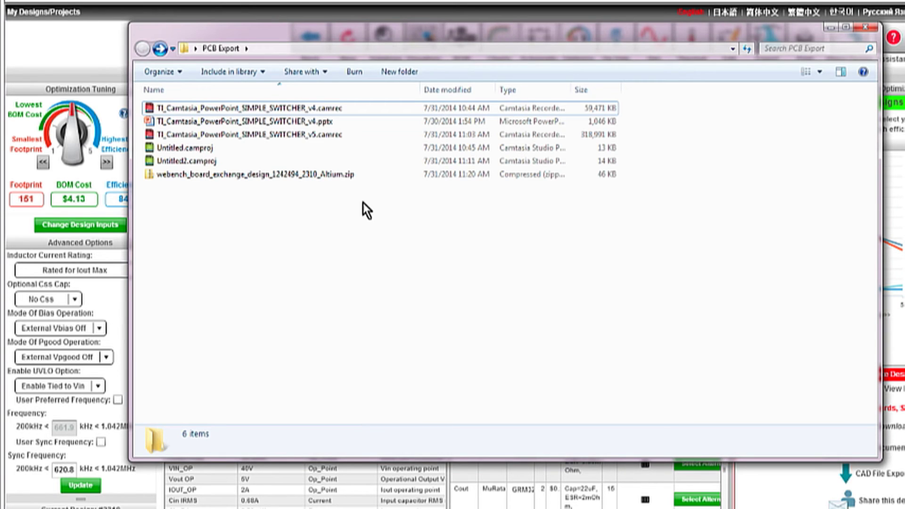
{"action": "double_click", "coordinate": [287, 173]}
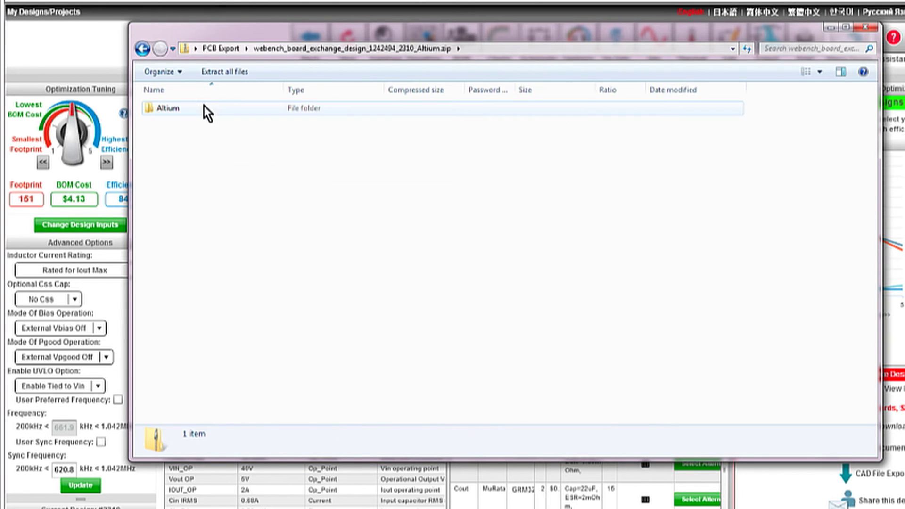
{"action": "double_click", "coordinate": [183, 111]}
{"action": "double_click", "coordinate": [194, 109]}
{"action": "double_click", "coordinate": [225, 108]}
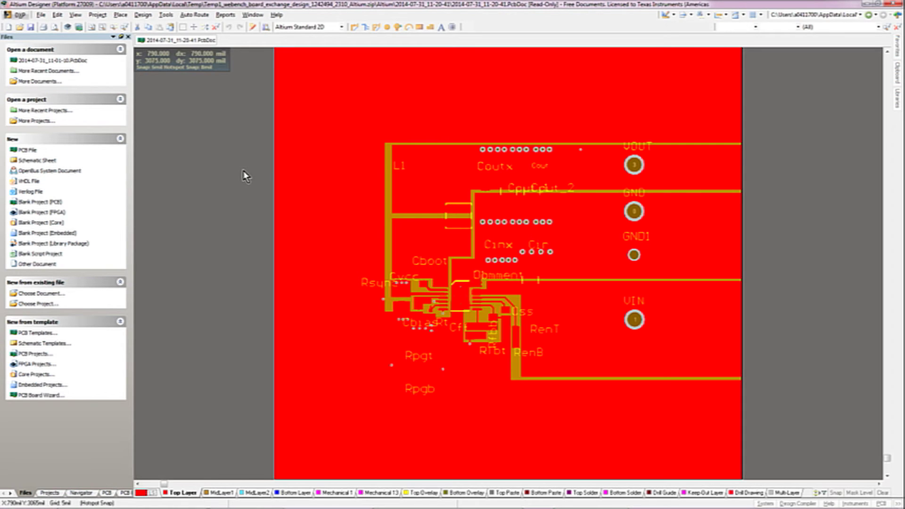
{"action": "key", "text": "3"}
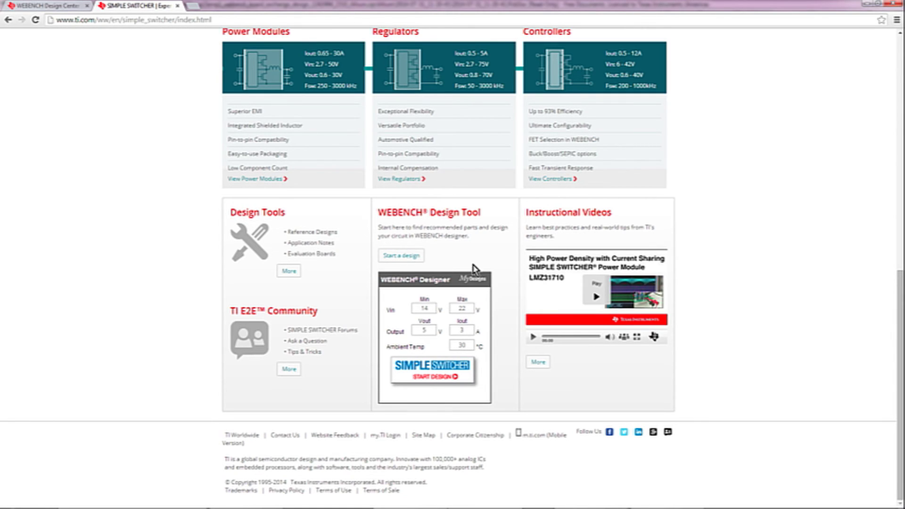
Start a SIMPLE SWITCHER design from the TI page with the preset inputs and open the LM43603 solution, dismissing the voltage notice.
{"action": "left_click_drag", "start_coordinate": [898, 357], "coordinate": [895, 384]}
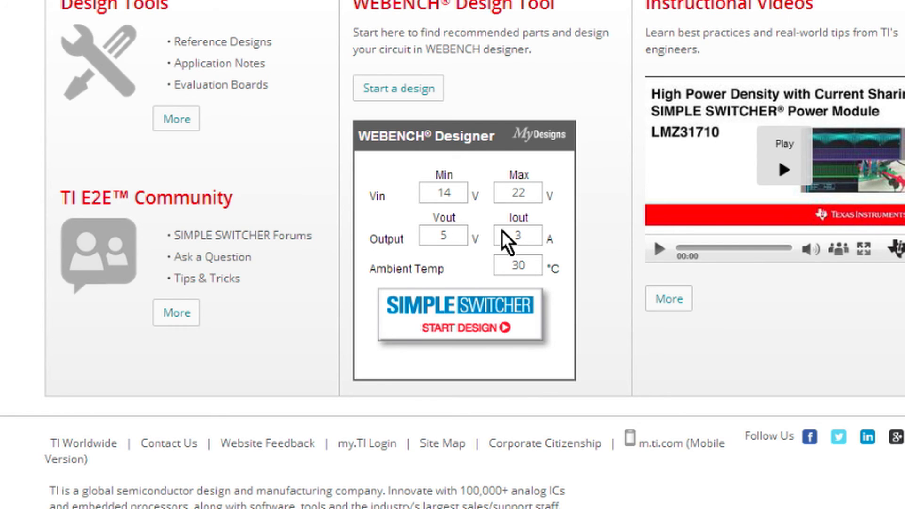
{"action": "left_click", "coordinate": [482, 312]}
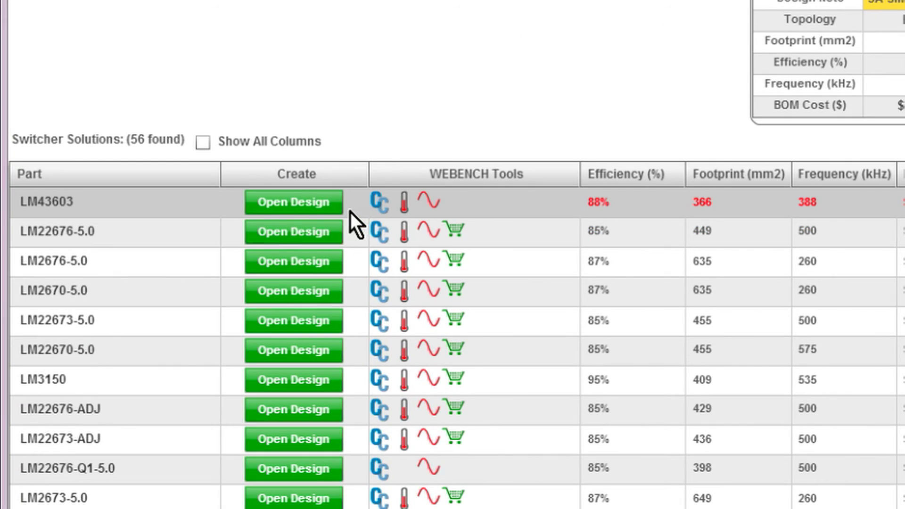
{"action": "left_click", "coordinate": [318, 200]}
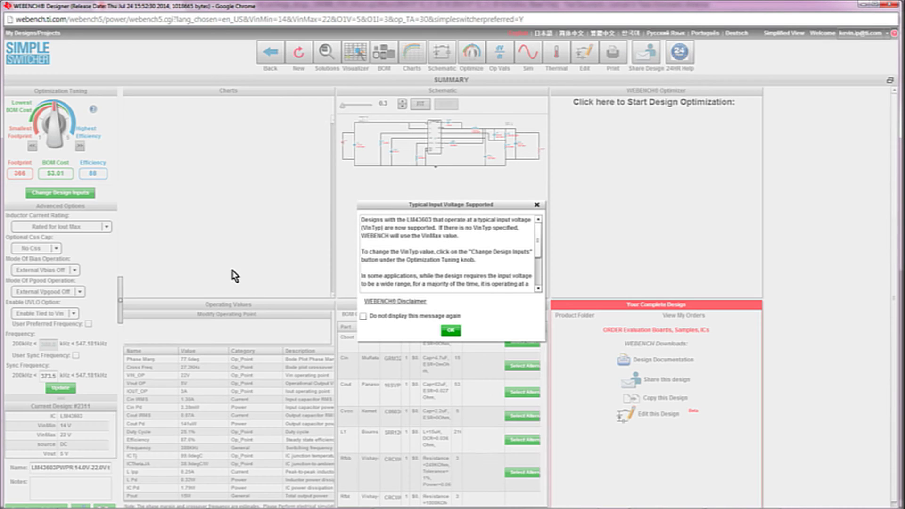
{"action": "left_click", "coordinate": [451, 330]}
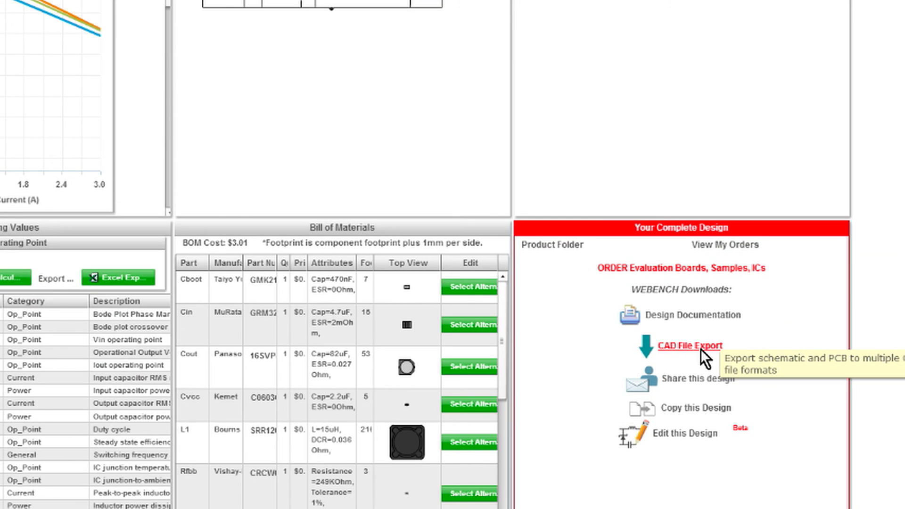
Export the LM43603 design's board layout in Altium Designer format and save the zip file in the PCB Export folder.
{"action": "left_click", "coordinate": [700, 349]}
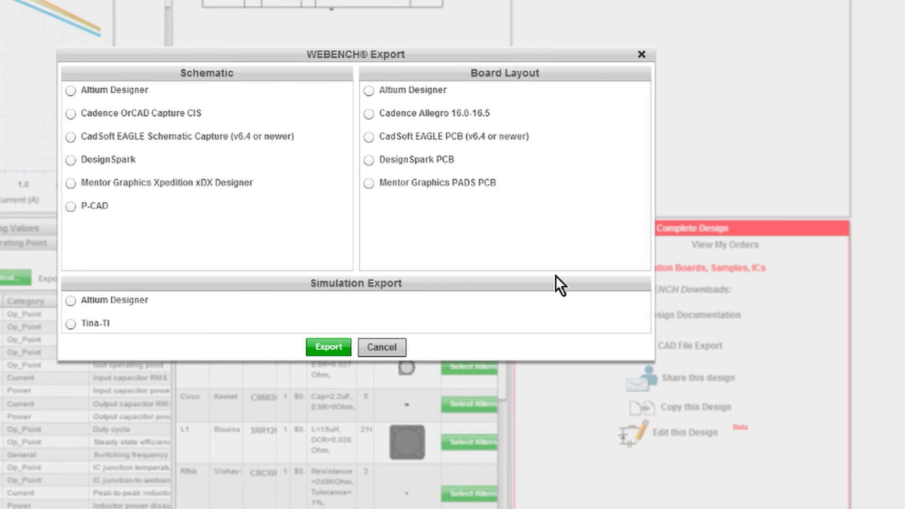
{"action": "left_click", "coordinate": [405, 91]}
{"action": "left_click", "coordinate": [329, 347]}
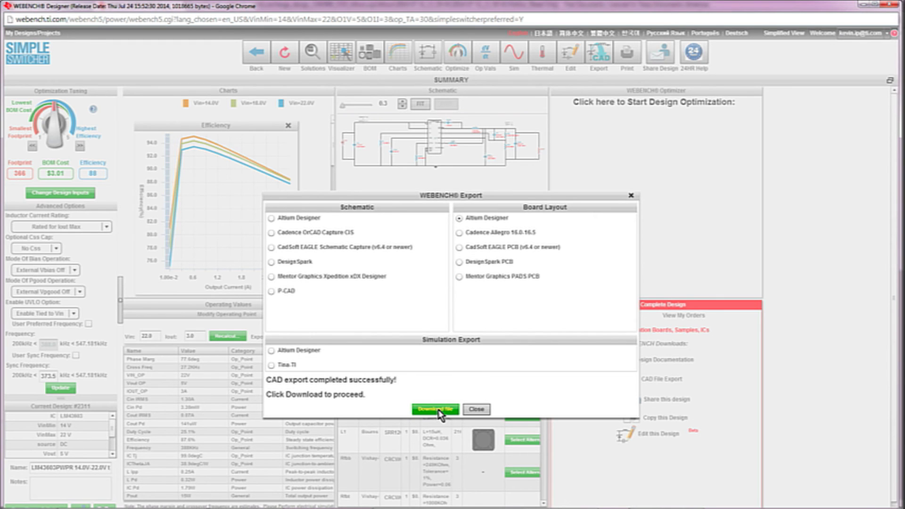
{"action": "left_click", "coordinate": [438, 410]}
{"action": "left_click", "coordinate": [461, 224]}
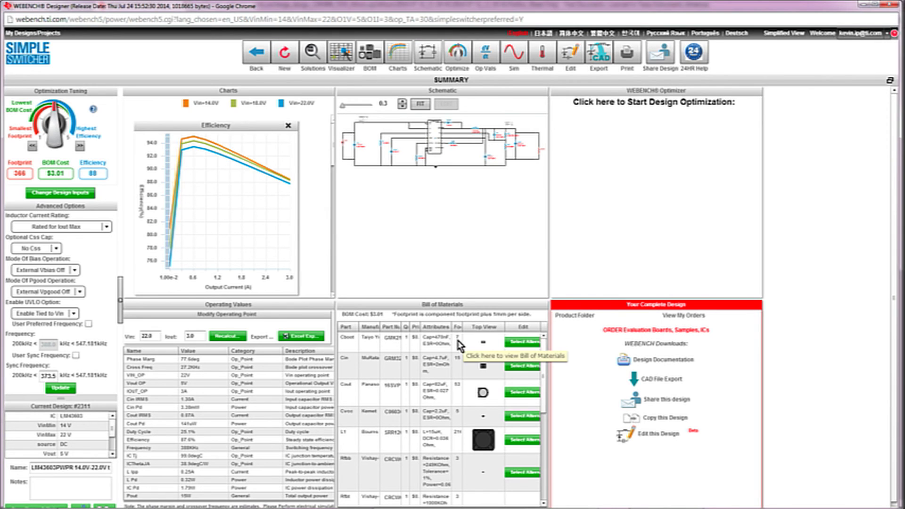
Switch to the PCB Export folder and open 2014-07-31_11-23-15.PcbDoc from inside the newly exported design 2311 zip in Altium Designer.
{"action": "key", "text": "alt+Tab"}
{"action": "key", "text": "alt+Tab"}
{"action": "key", "text": "alt+Tab"}
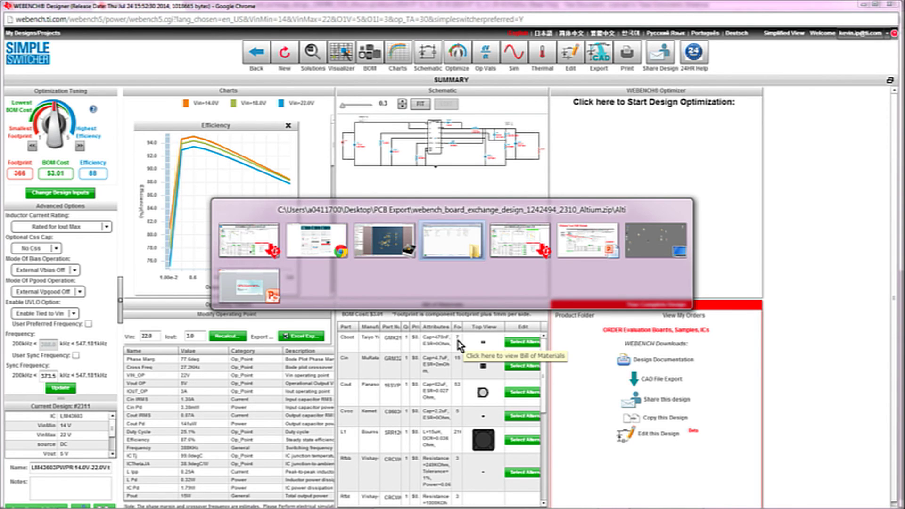
{"action": "left_click", "coordinate": [106, 60]}
{"action": "left_click", "coordinate": [107, 61]}
{"action": "left_click", "coordinate": [107, 61]}
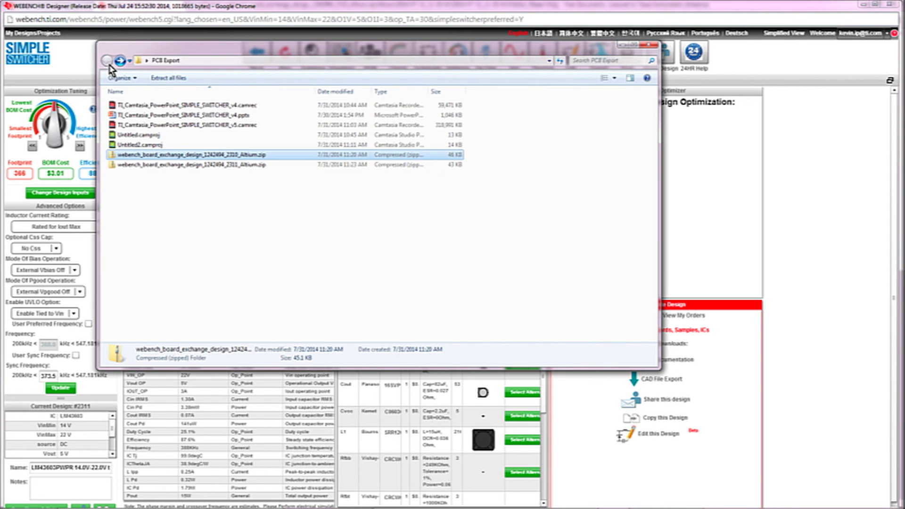
{"action": "double_click", "coordinate": [165, 165]}
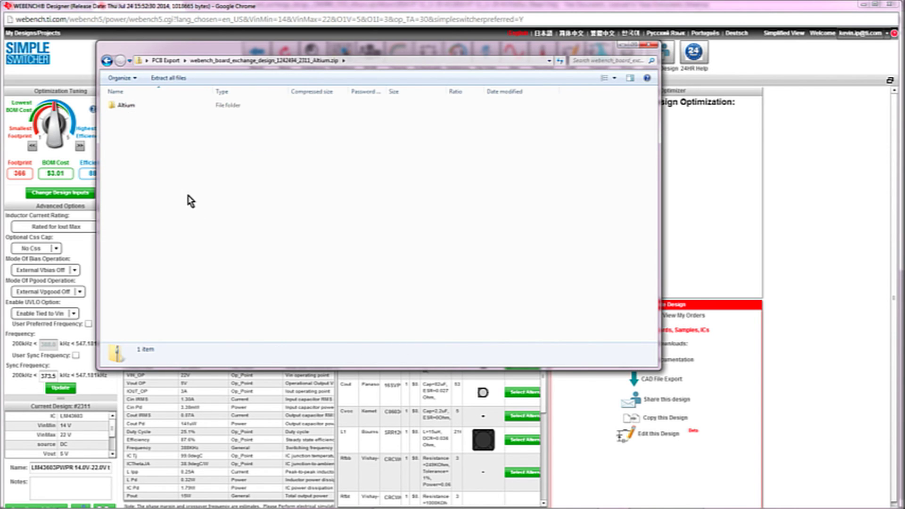
{"action": "left_click", "coordinate": [130, 111]}
{"action": "double_click", "coordinate": [131, 108]}
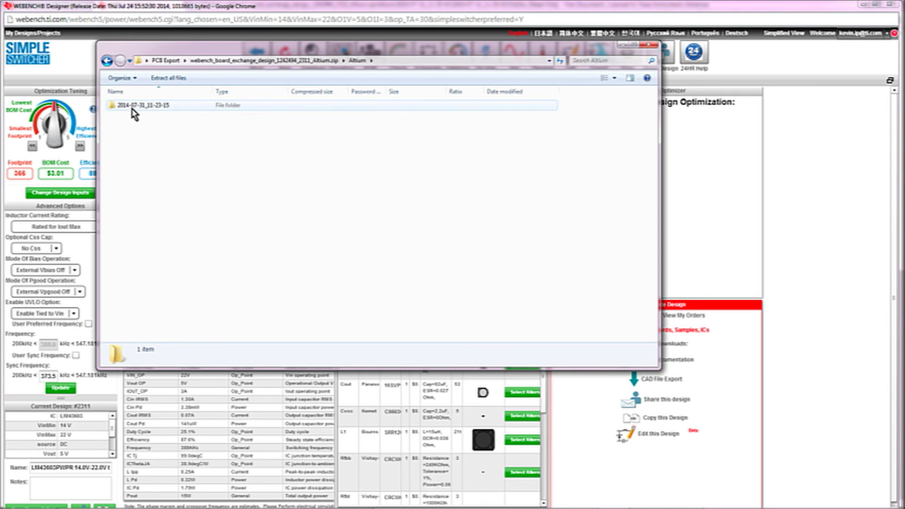
{"action": "double_click", "coordinate": [136, 110]}
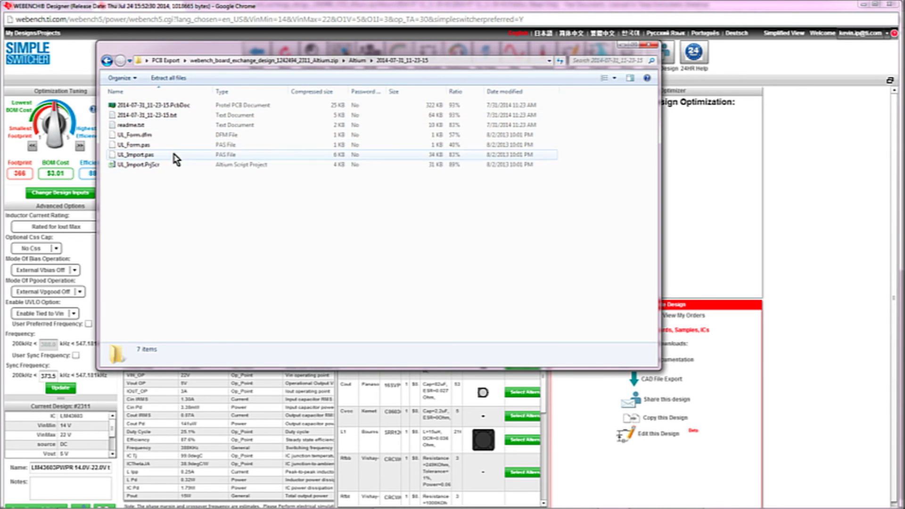
{"action": "double_click", "coordinate": [169, 109]}
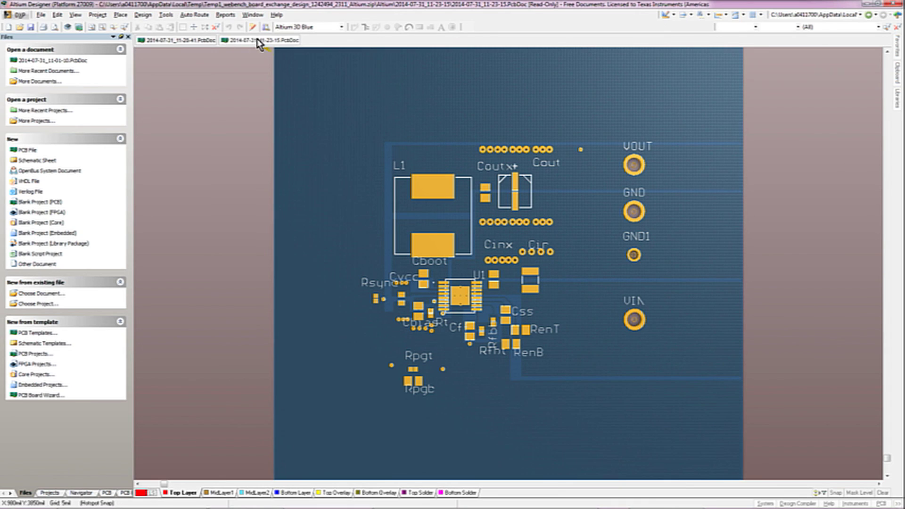
Split the document view vertically to show both boards side by side, and fit each board in its pane.
{"action": "right_click", "coordinate": [243, 42]}
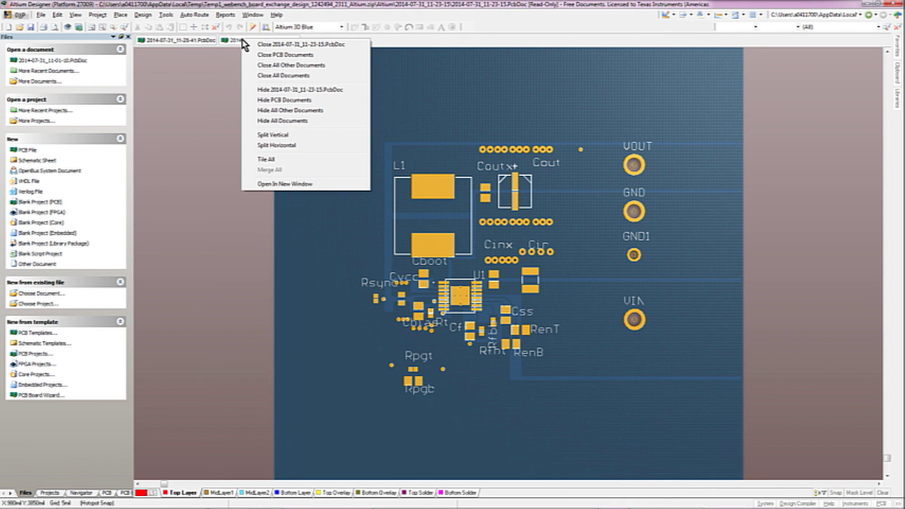
{"action": "left_click", "coordinate": [283, 136]}
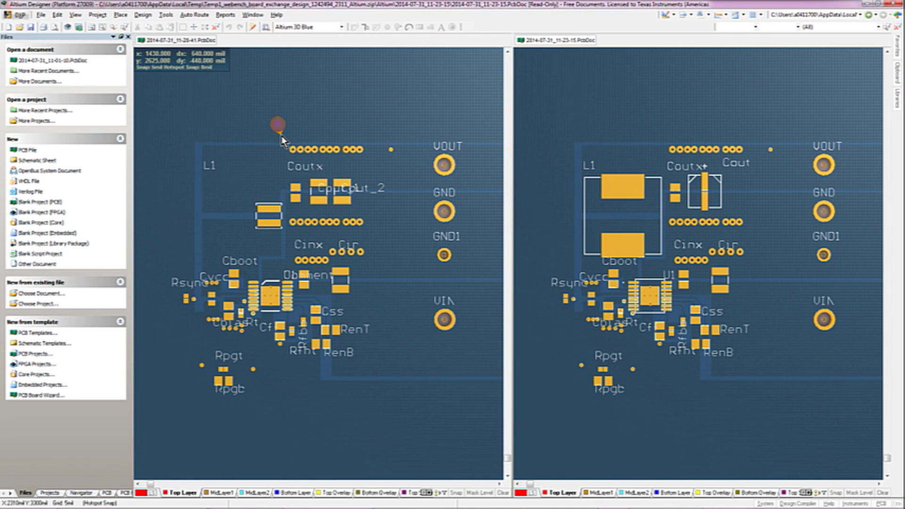
{"action": "key", "text": "ctrl+Page_Down"}
{"action": "left_click", "coordinate": [298, 126]}
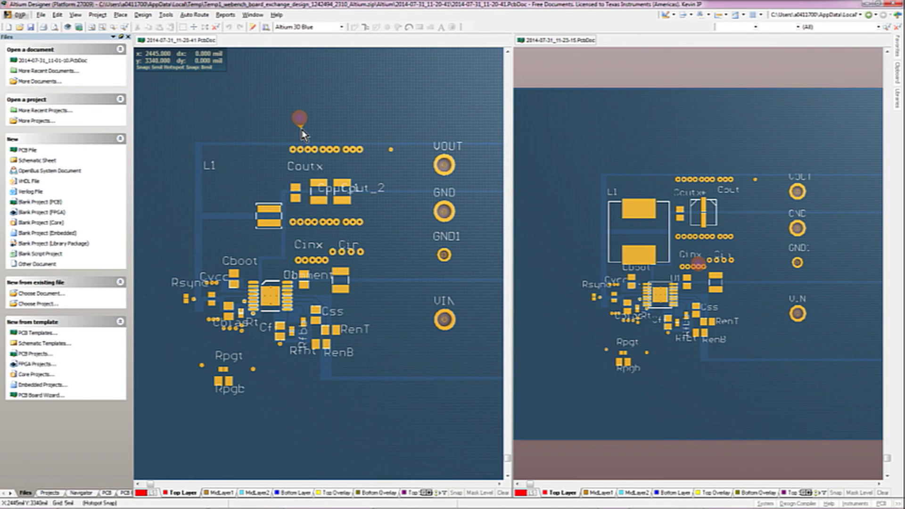
{"action": "key", "text": "ctrl+Page_Down"}
{"action": "left_click", "coordinate": [329, 146]}
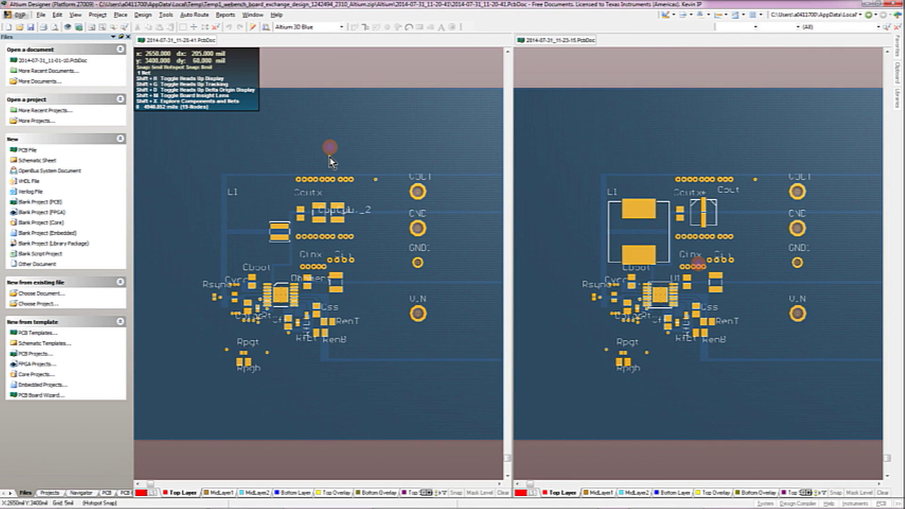